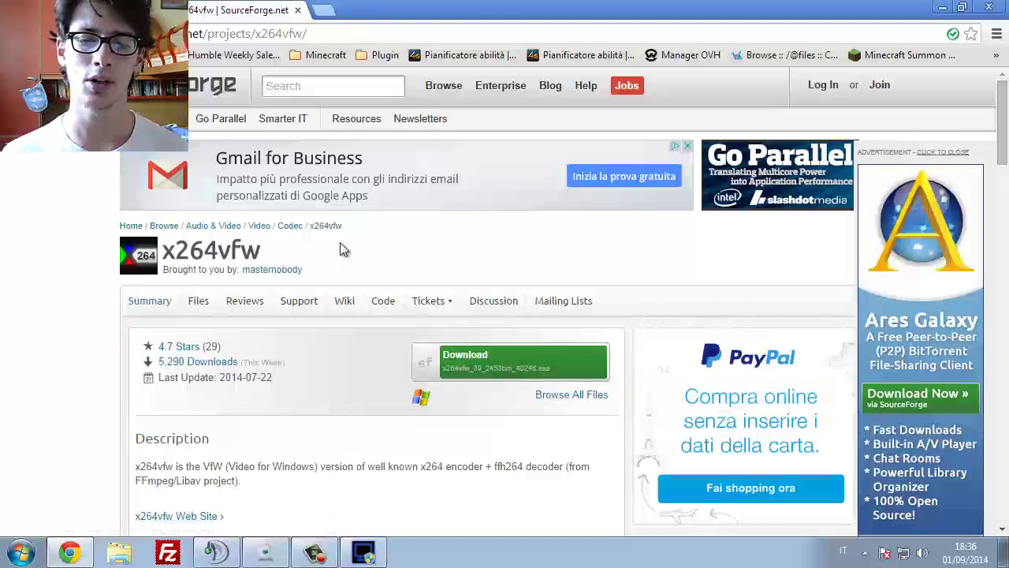
Step: Switch to Dxtory and set the movie's video codec to x264vfw - H.264/MPEG-4 AVC codec
click(362, 554)
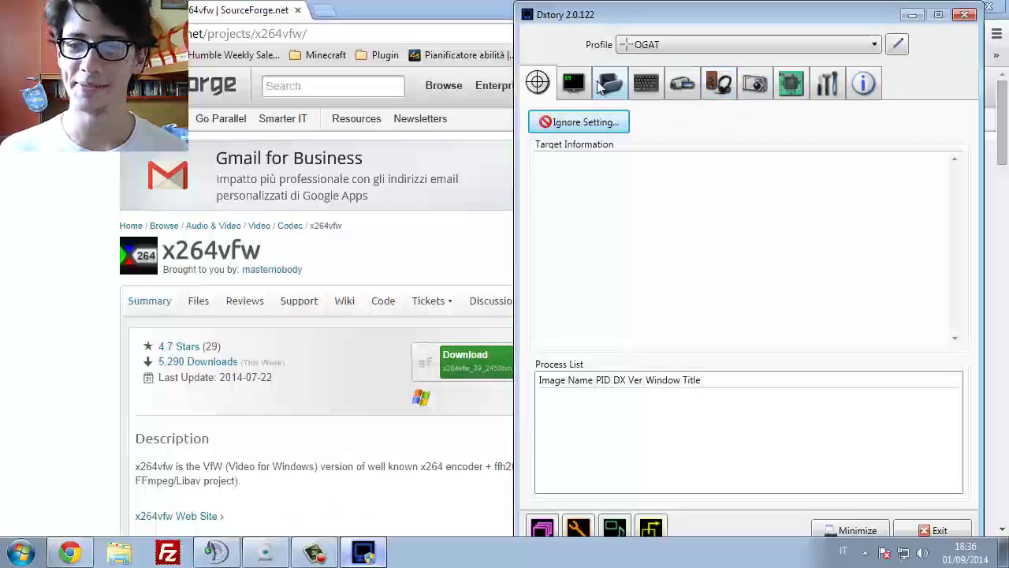
click(679, 85)
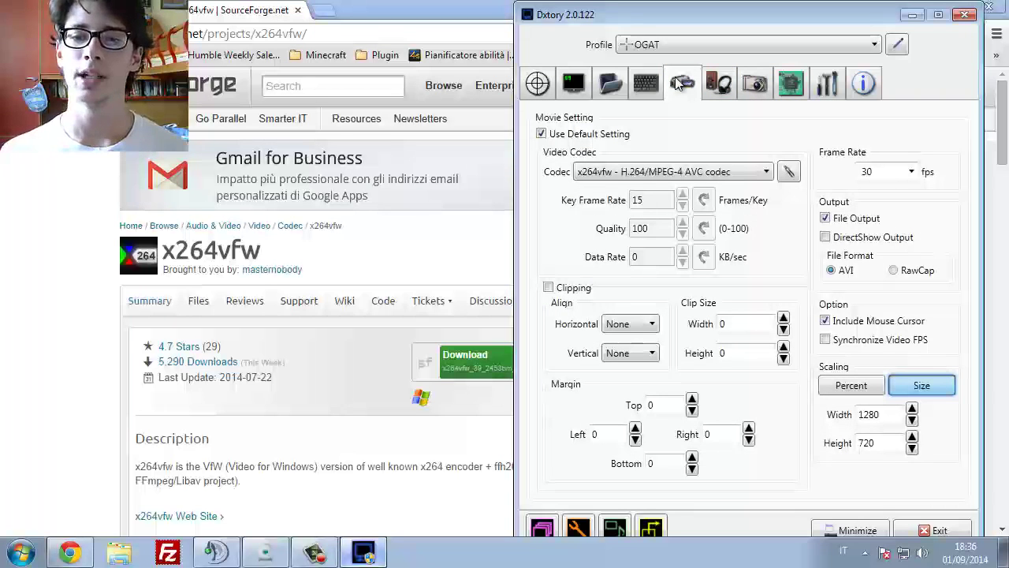
click(671, 171)
click(627, 189)
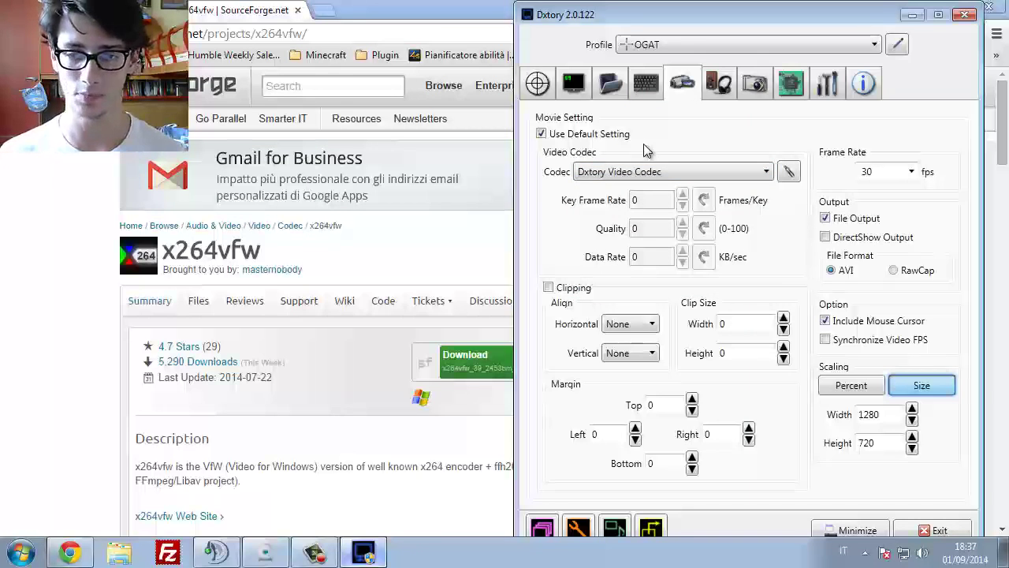
click(647, 171)
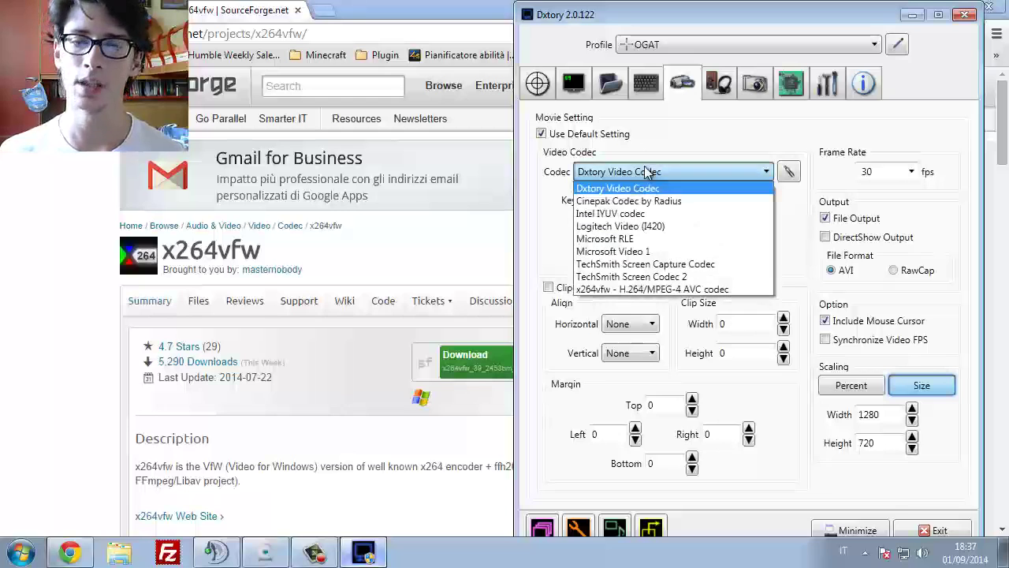
click(630, 289)
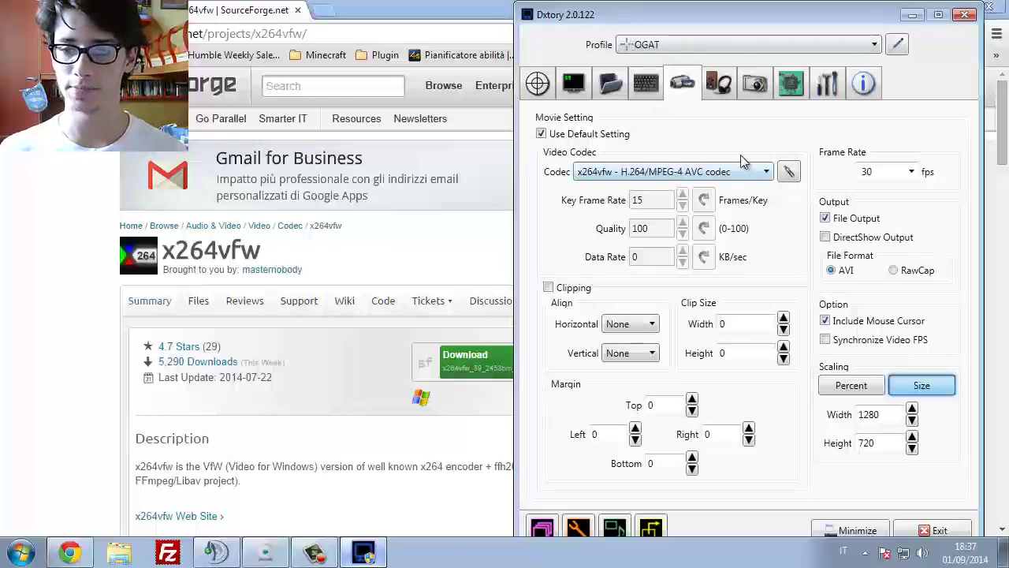
Step: Examine the x264vfw codec configuration, including its preset, tuning, rate control, ratefactor and output settings
click(788, 171)
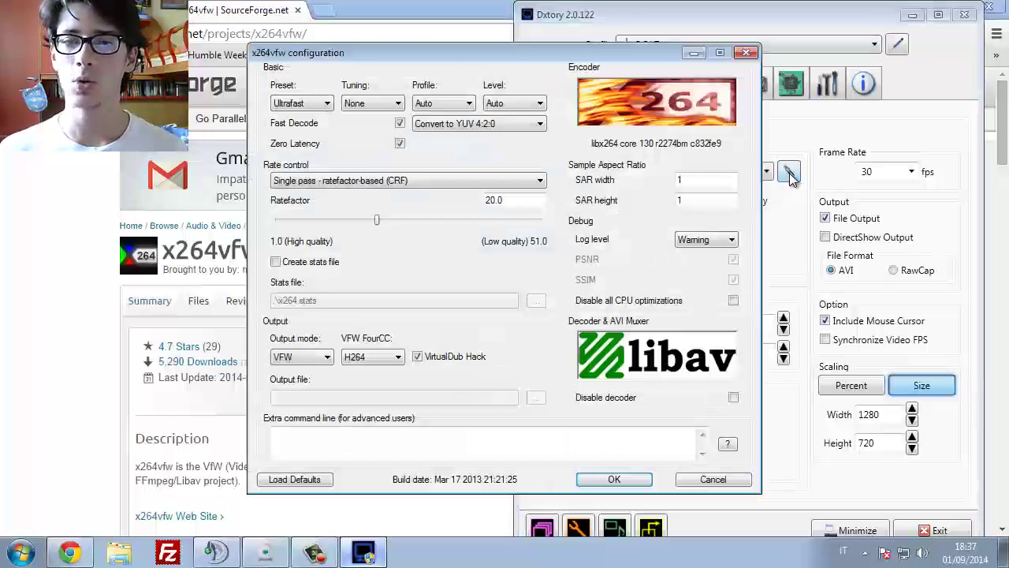
click(746, 53)
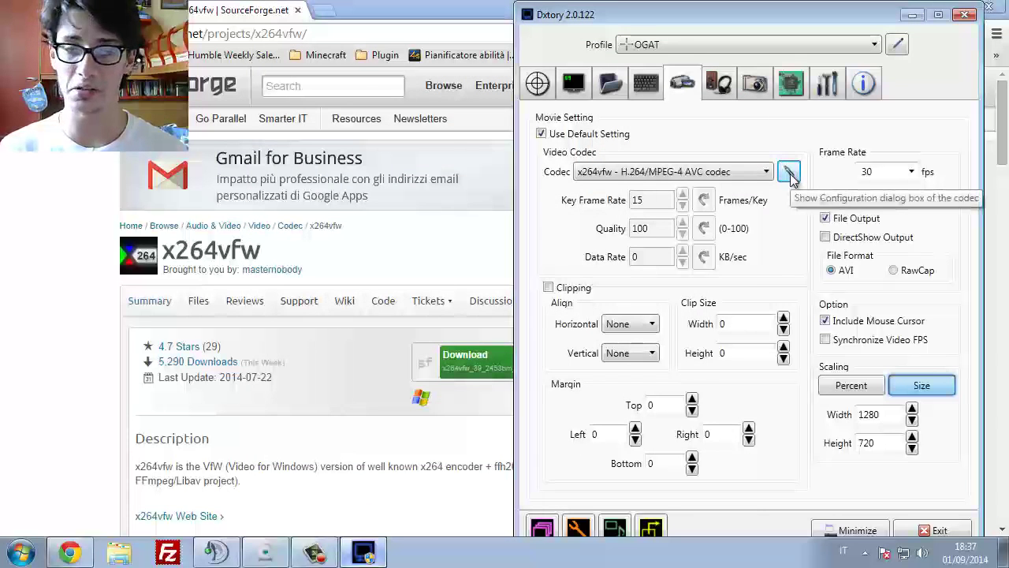
click(788, 171)
drag(530, 54, 277, 15)
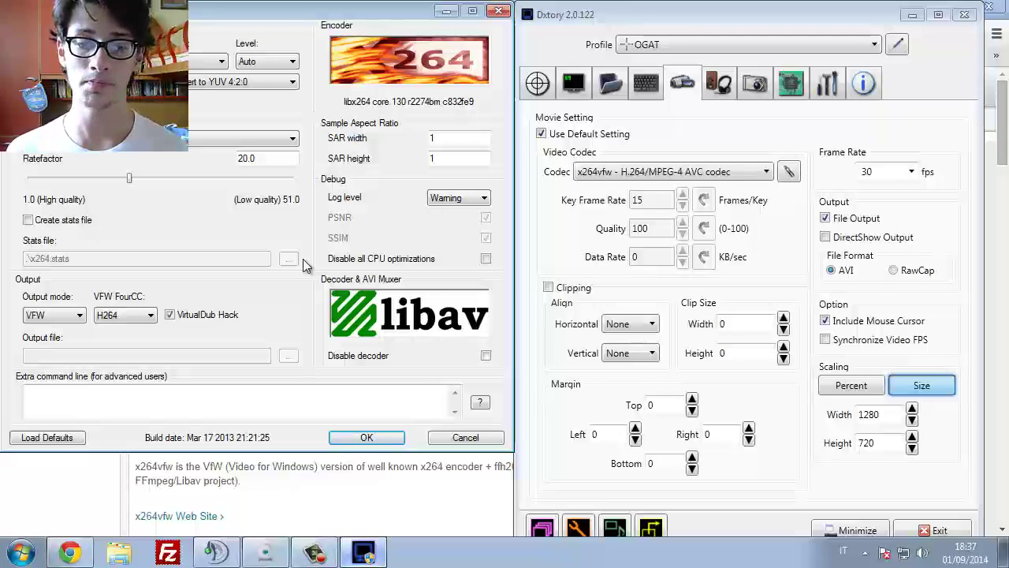
click(367, 439)
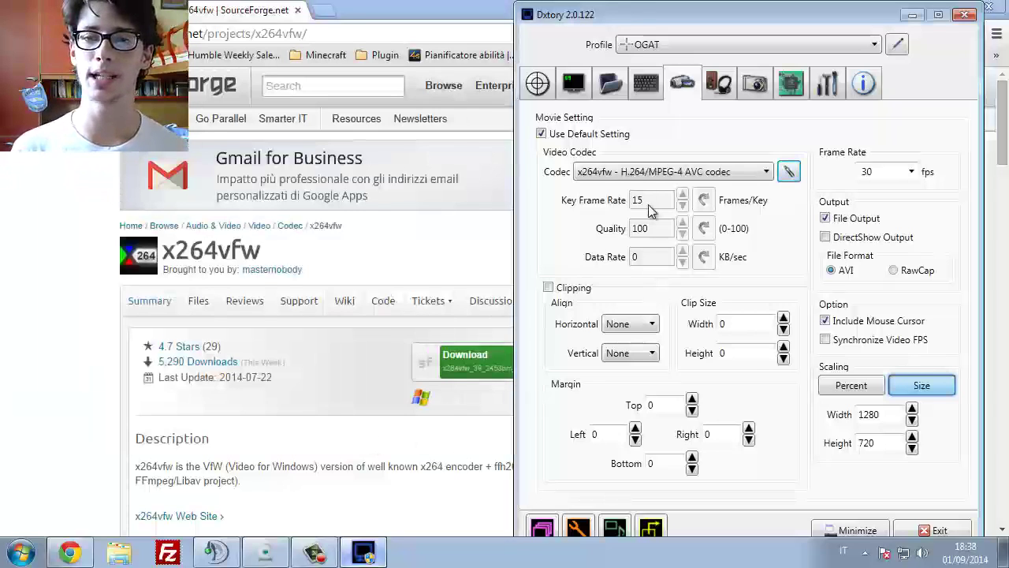
click(787, 173)
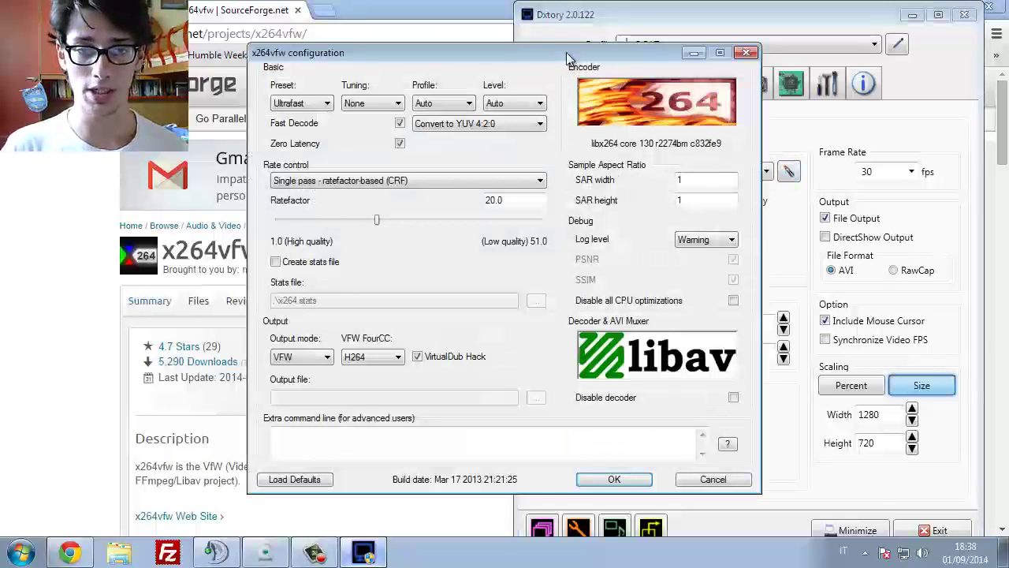
drag(565, 58, 322, 12)
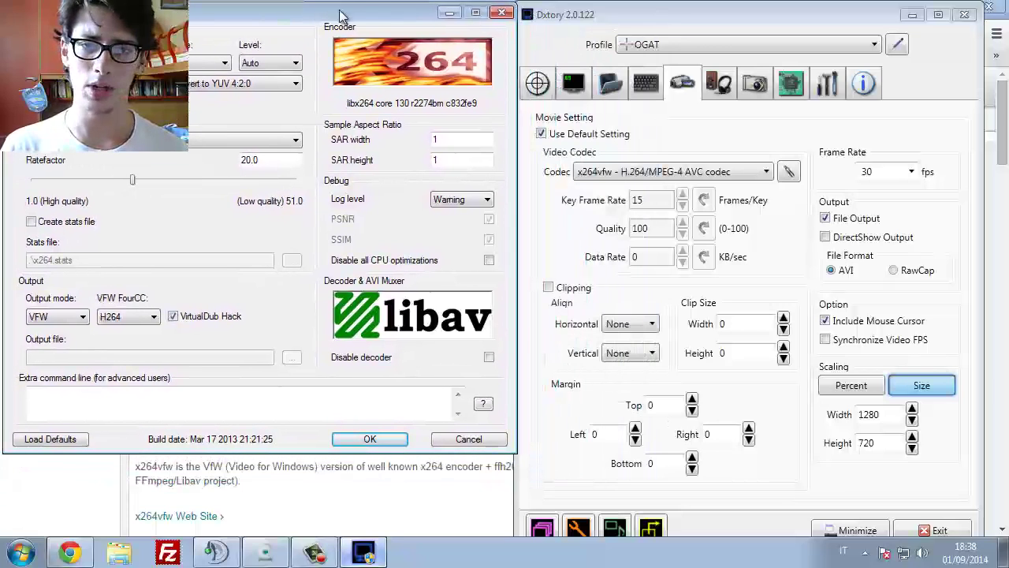
click(507, 14)
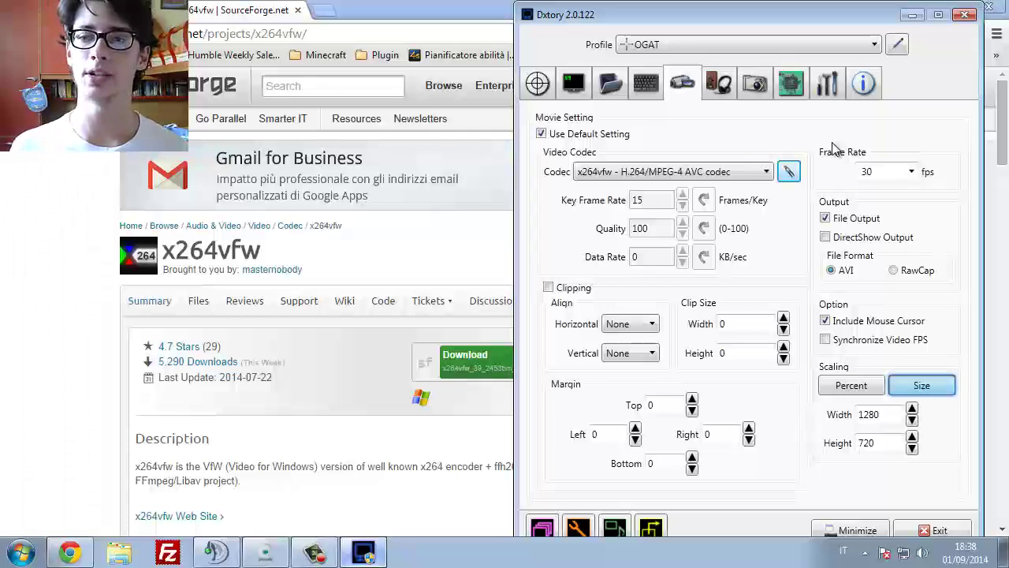
Step: Set the movie frame rate to 30 fps and choose scaling by Size instead of Percent
click(915, 172)
click(888, 226)
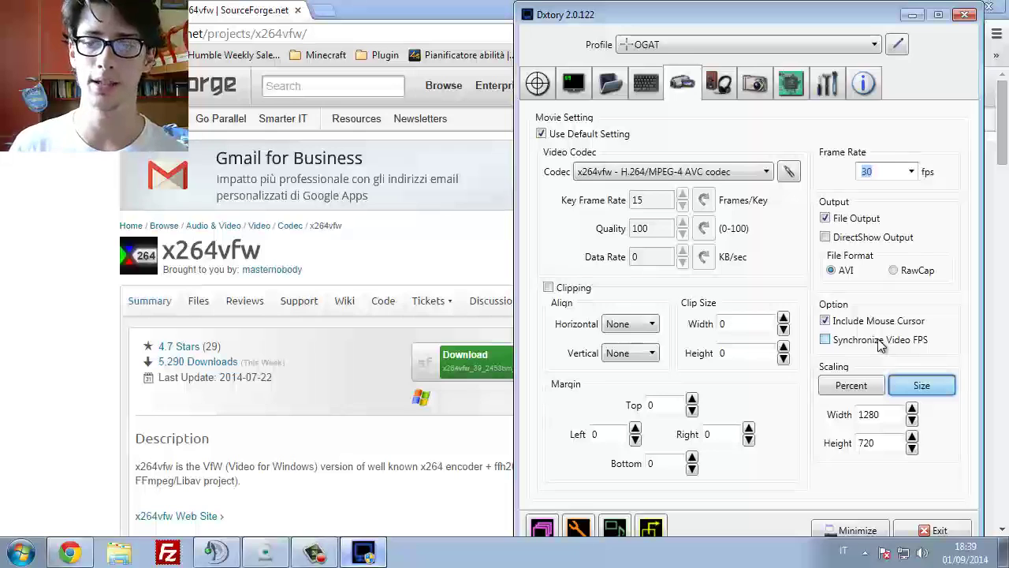
click(858, 387)
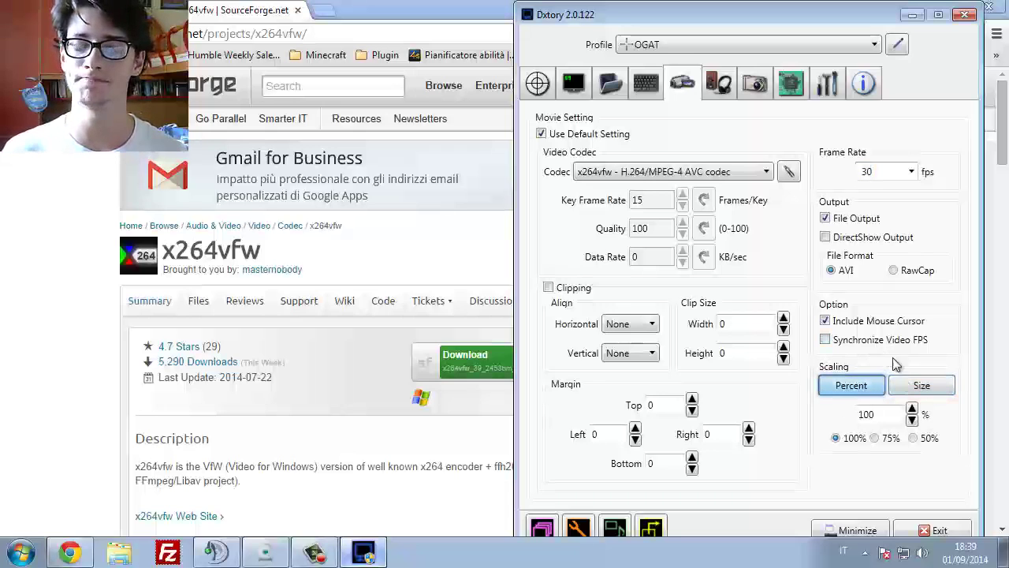
click(923, 391)
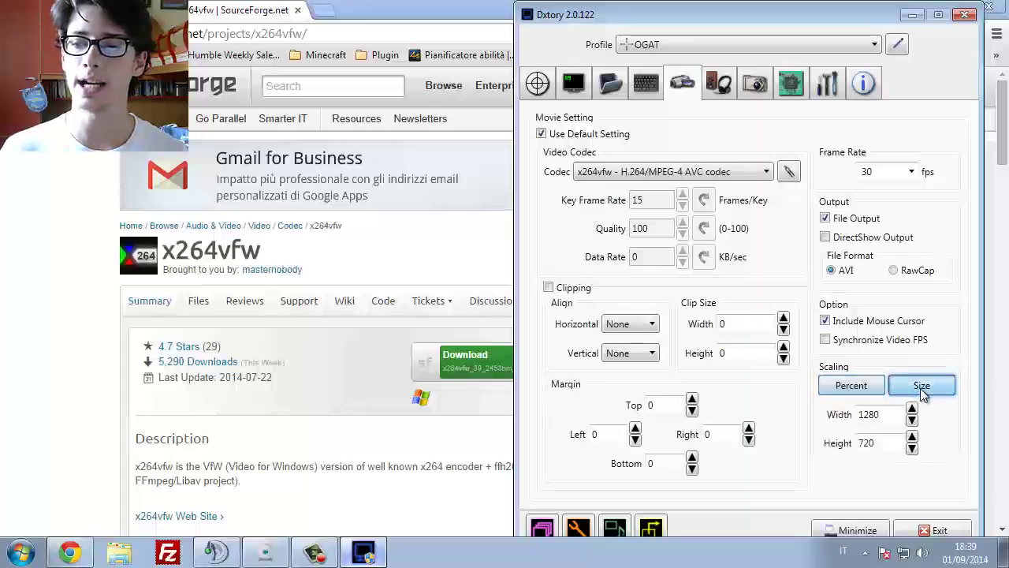
click(851, 385)
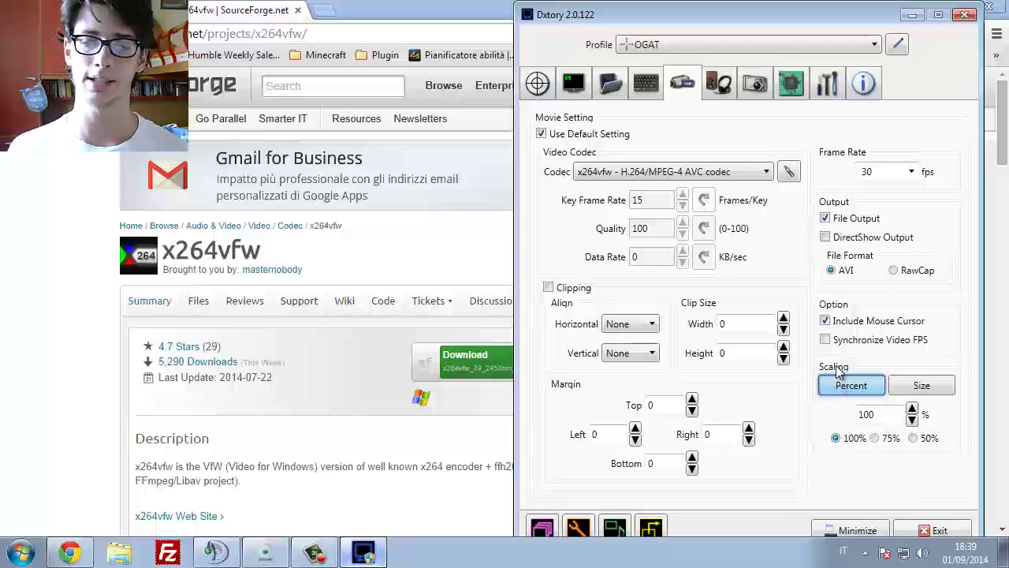
click(922, 387)
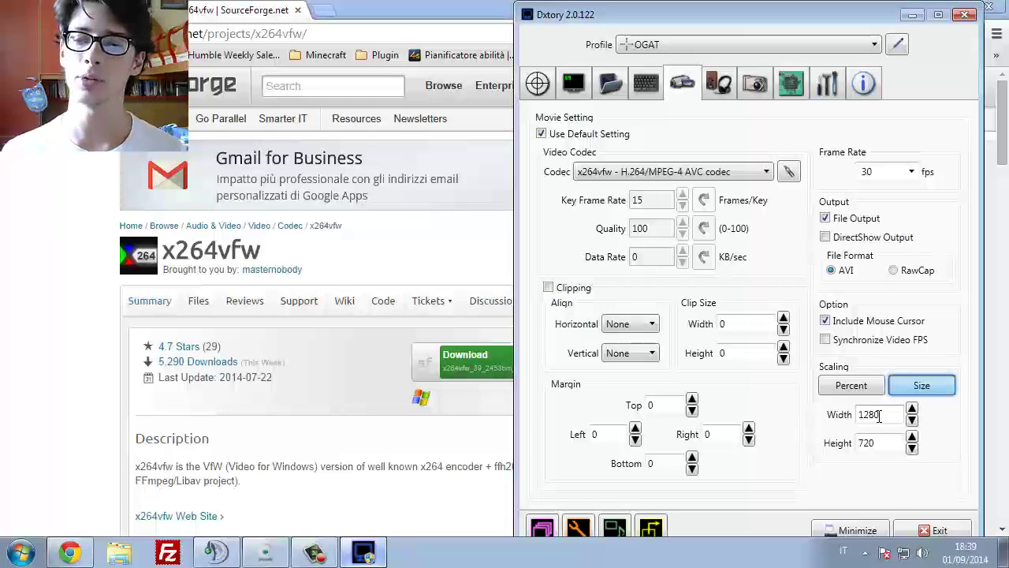
Step: Set the movie's scaling height to 720 to go with the 1280 width
drag(879, 416, 838, 415)
click(888, 445)
key(BackSpace)
key(BackSpace)
text(20)
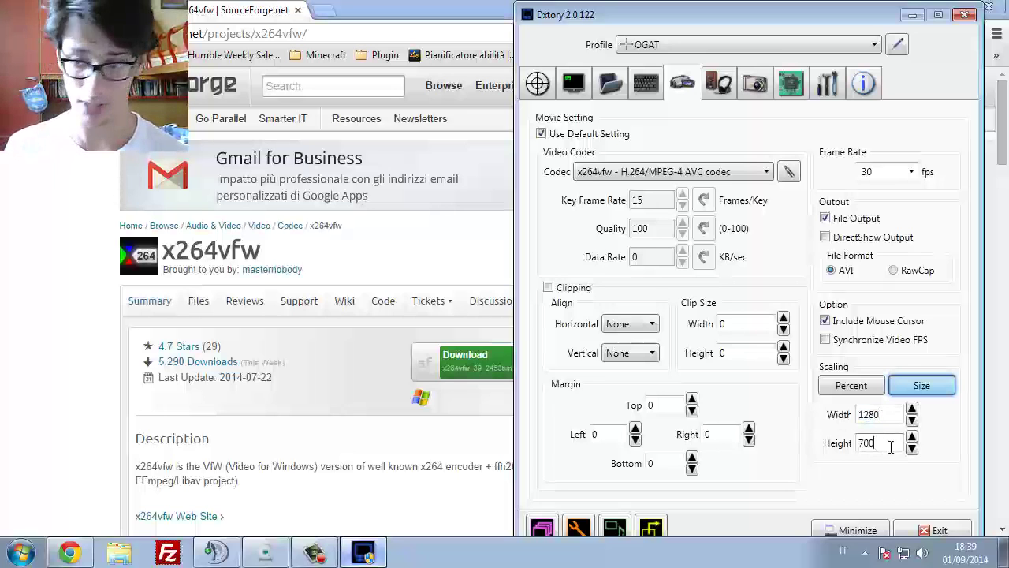
key(BackSpace)
key(BackSpace)
text(20)
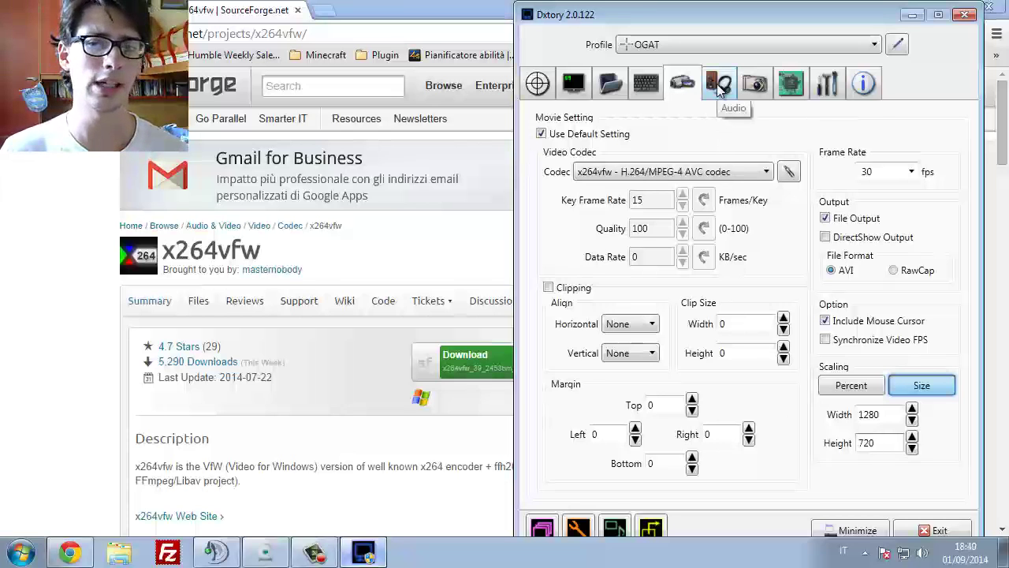
Step: Reopen the x264vfw codec configuration for another look and dismiss it
click(789, 170)
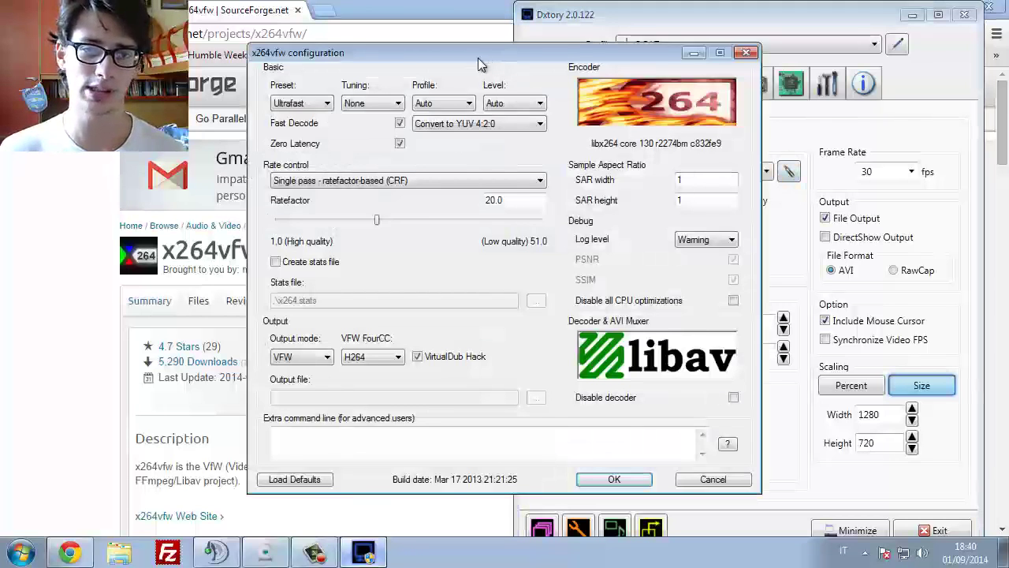
drag(485, 60, 422, 51)
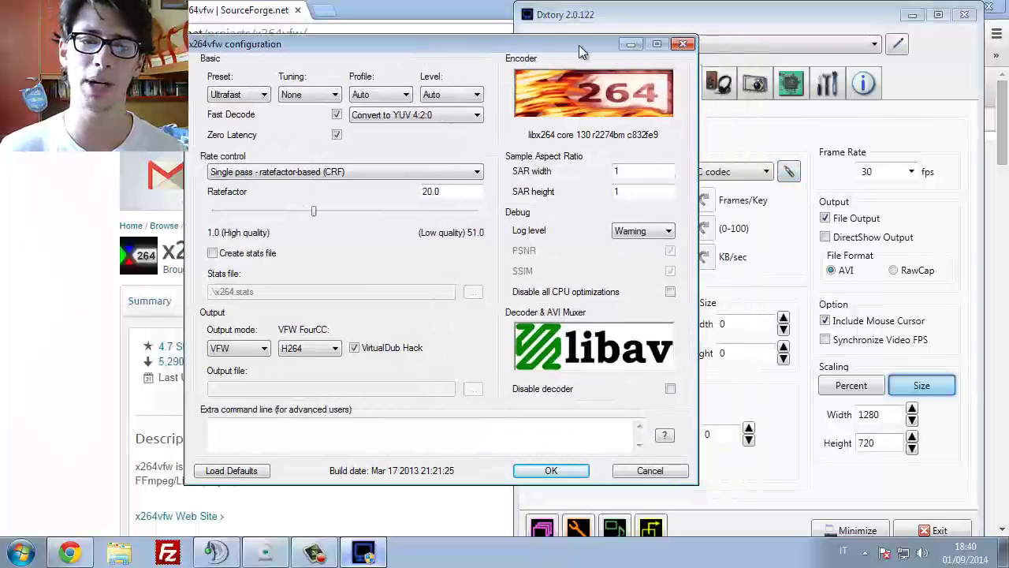
click(684, 44)
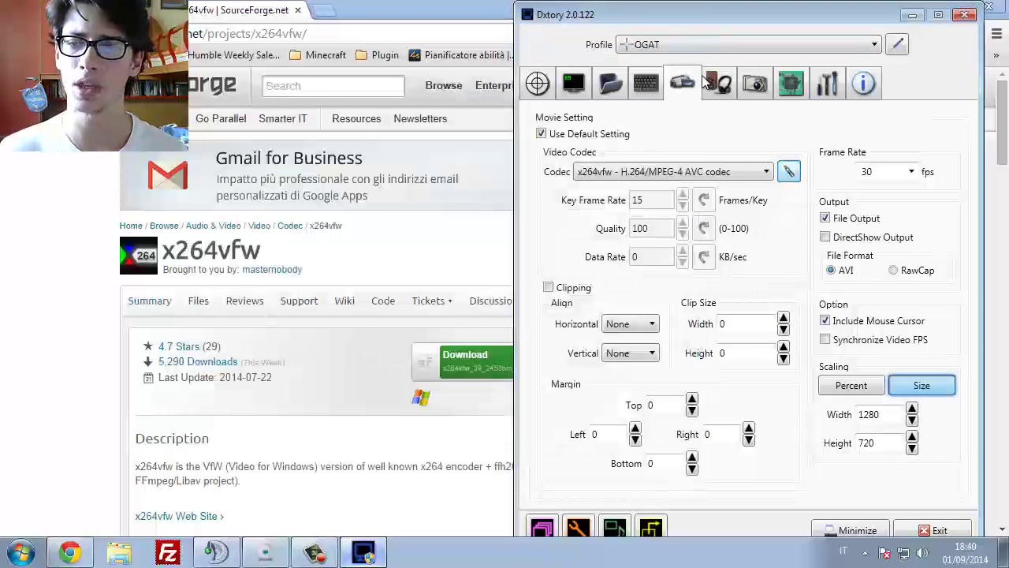
Step: Compare the settings of audio sources 1 and 2, checking the device, volume, codec and format of each
click(713, 82)
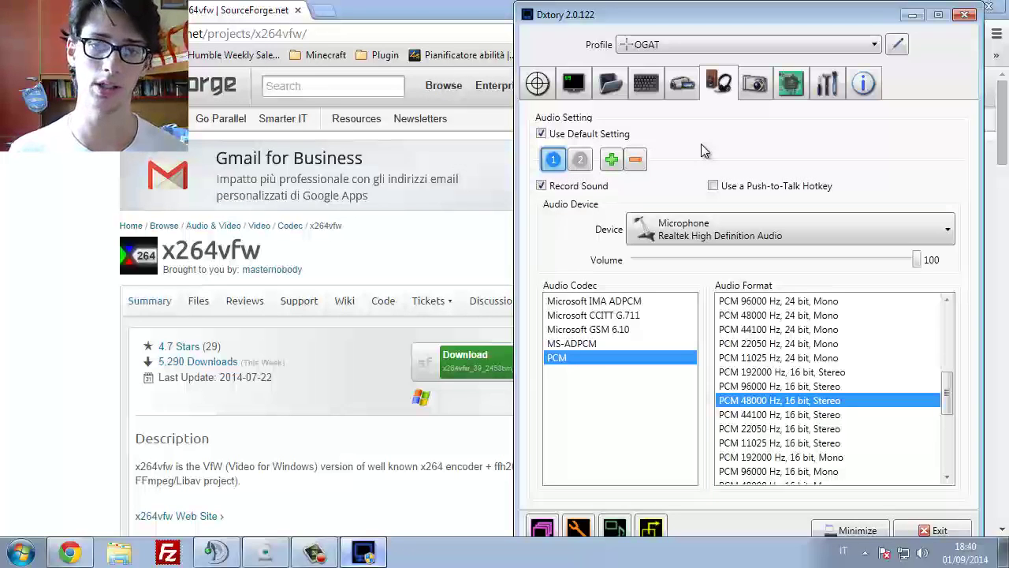
click(581, 160)
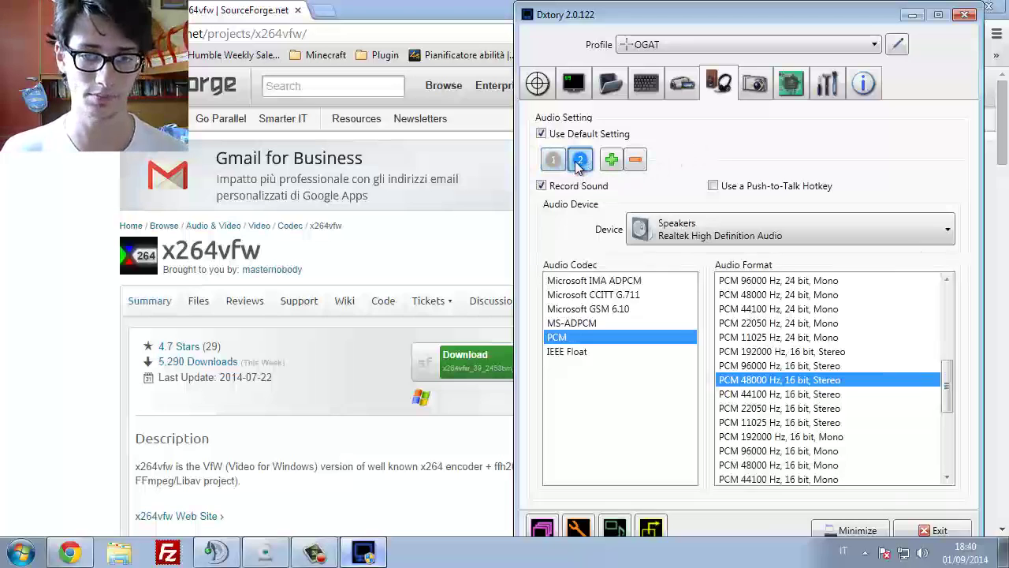
click(555, 161)
click(580, 160)
click(555, 161)
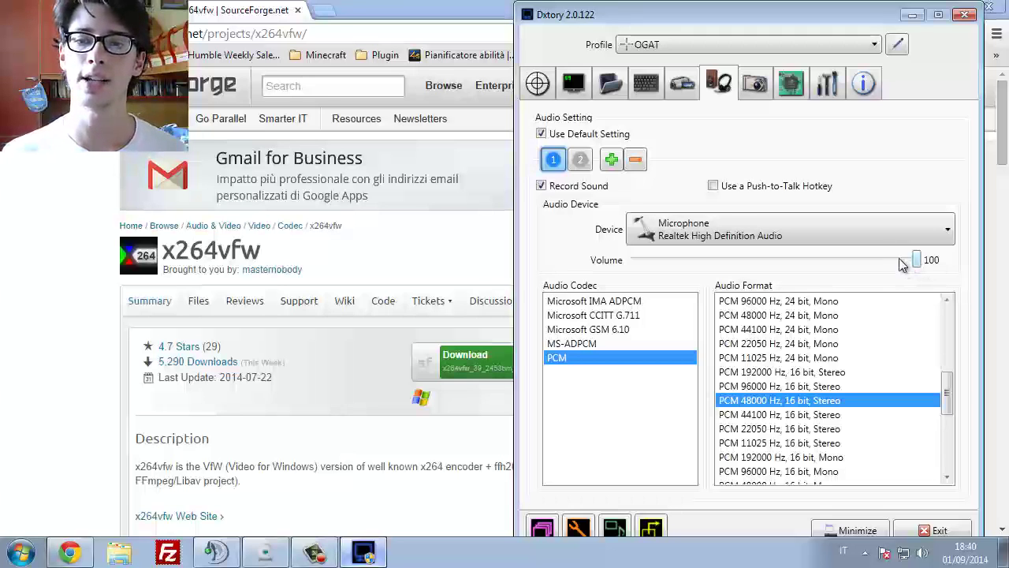
click(586, 161)
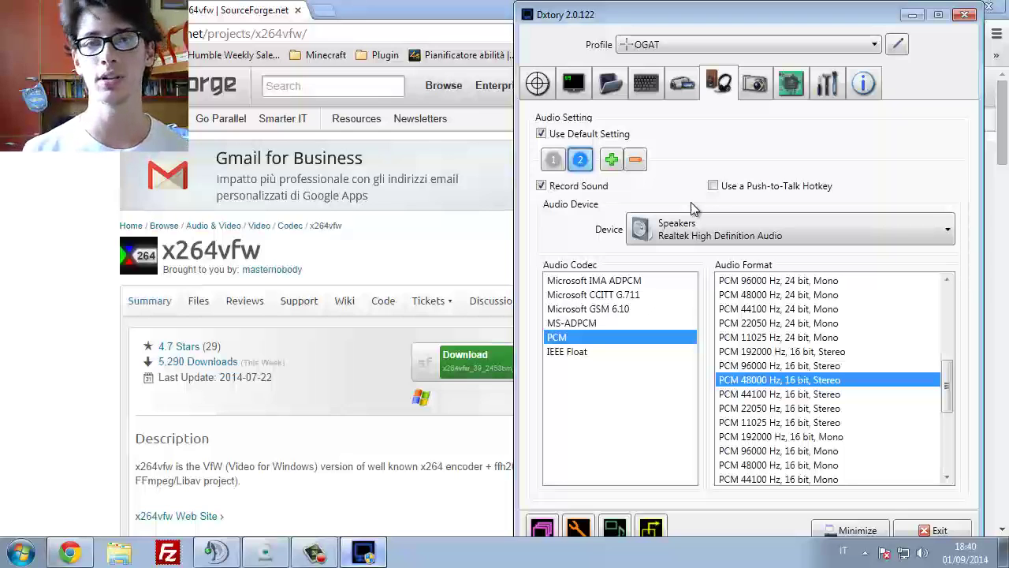
click(553, 160)
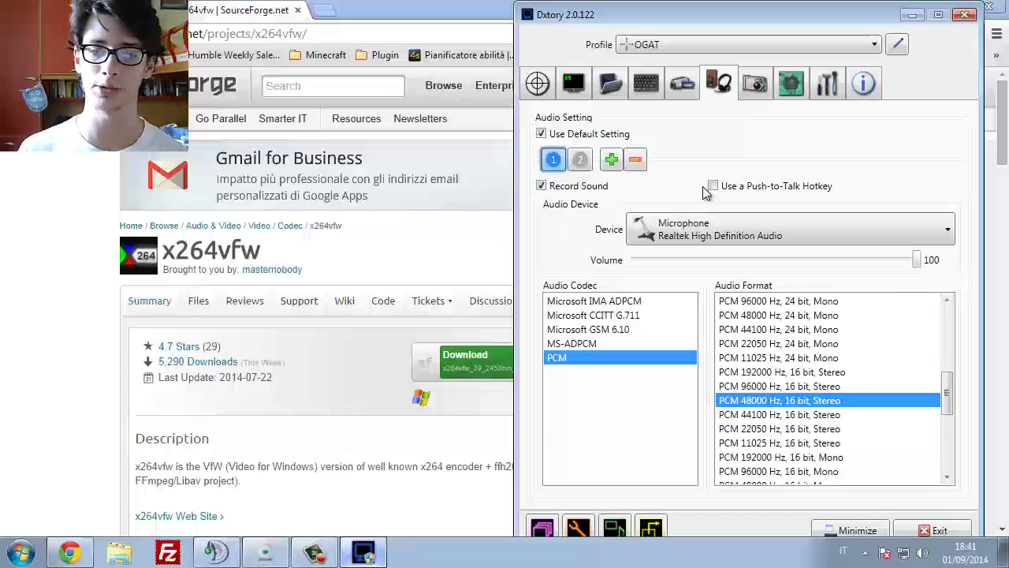
click(791, 83)
click(718, 83)
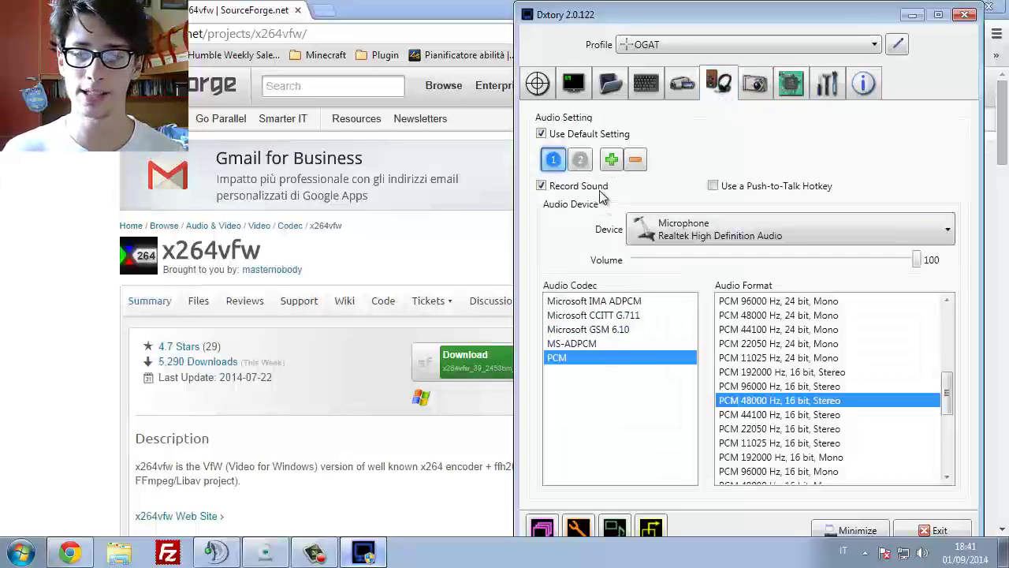
click(581, 160)
click(553, 163)
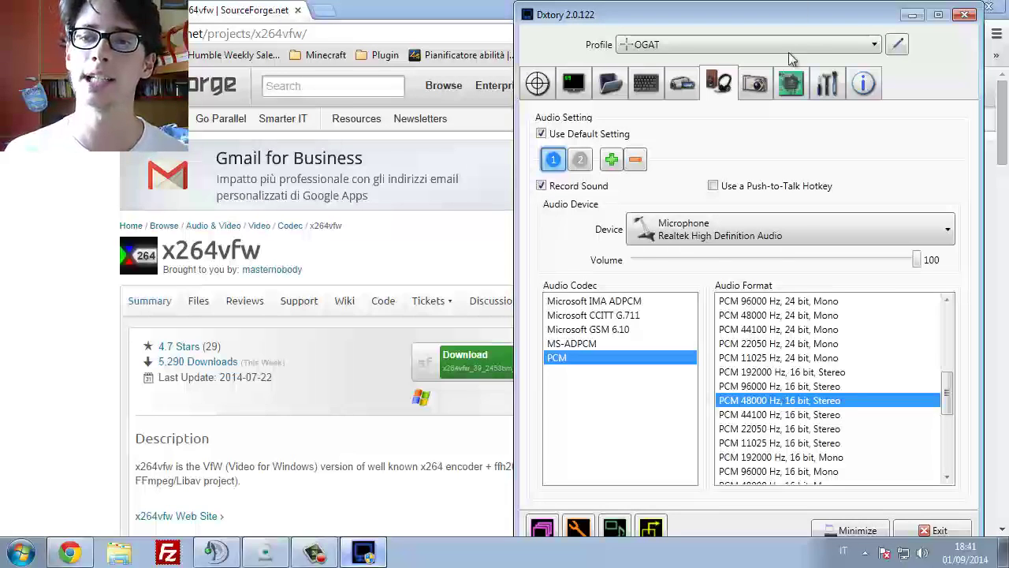
Step: Set the Processing Threads option in the advanced settings to 1
click(791, 83)
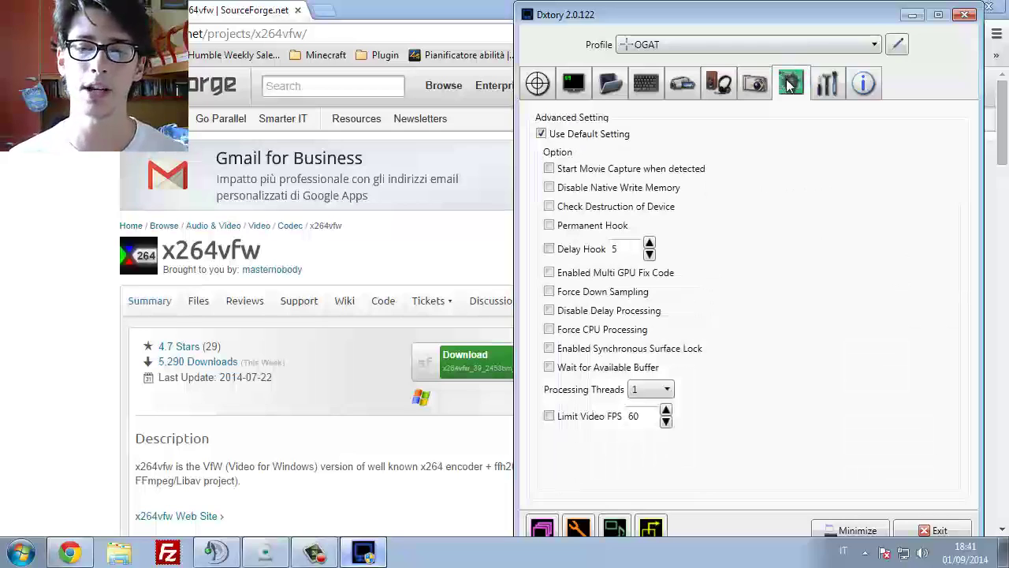
click(656, 390)
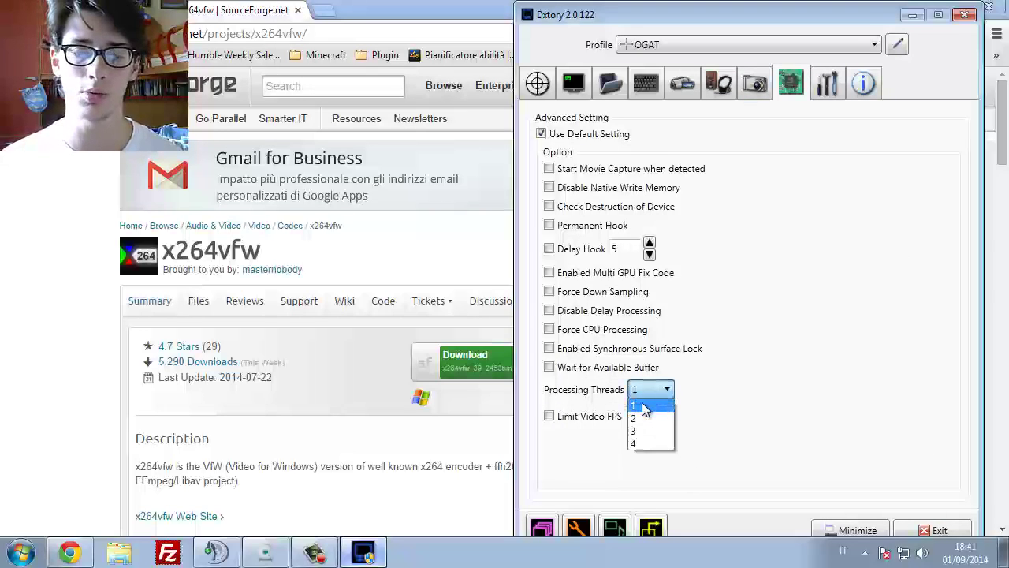
click(645, 407)
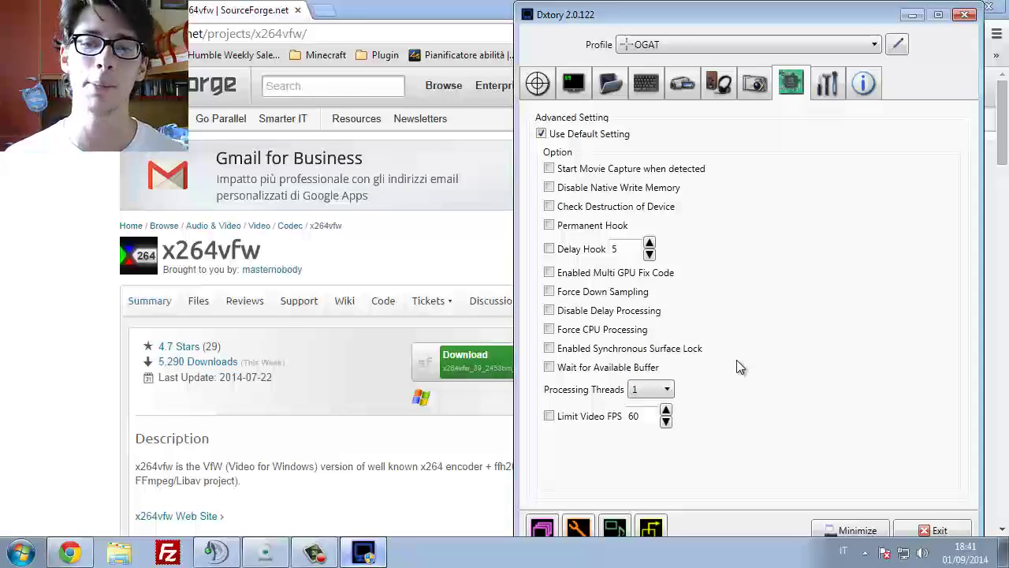
click(668, 390)
click(707, 385)
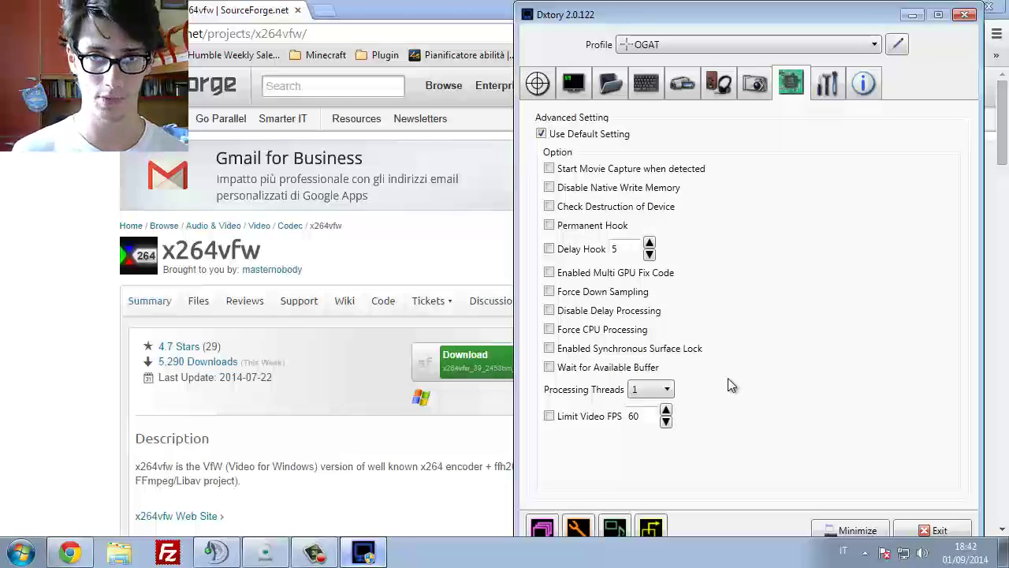
Step: Assign the numpad minus as the Start/Stop Movie Capture hotkey and clear the Push-to-Talk hotkey
click(640, 90)
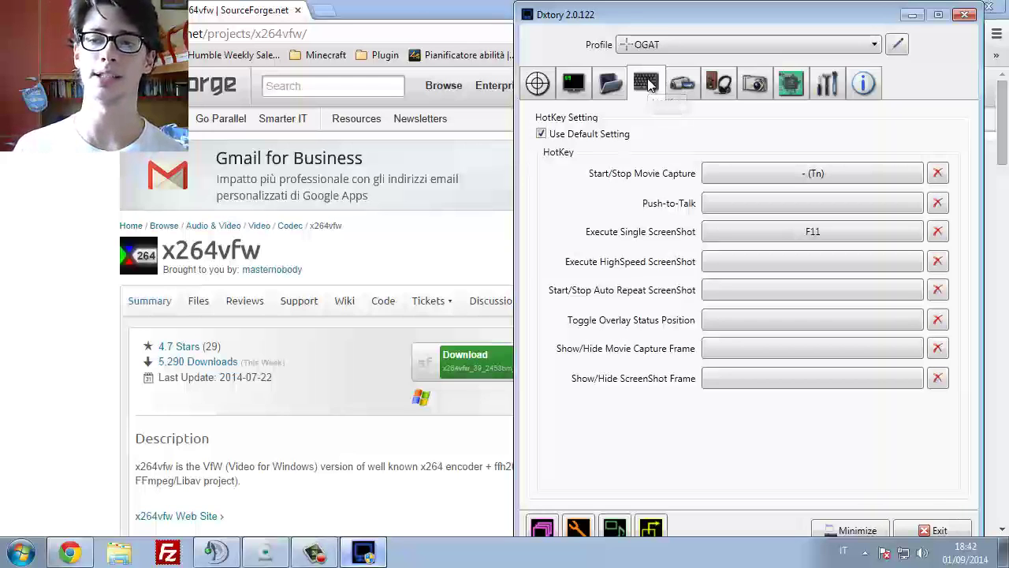
click(786, 173)
key(KP_Add)
click(887, 179)
key(KP_Subtract)
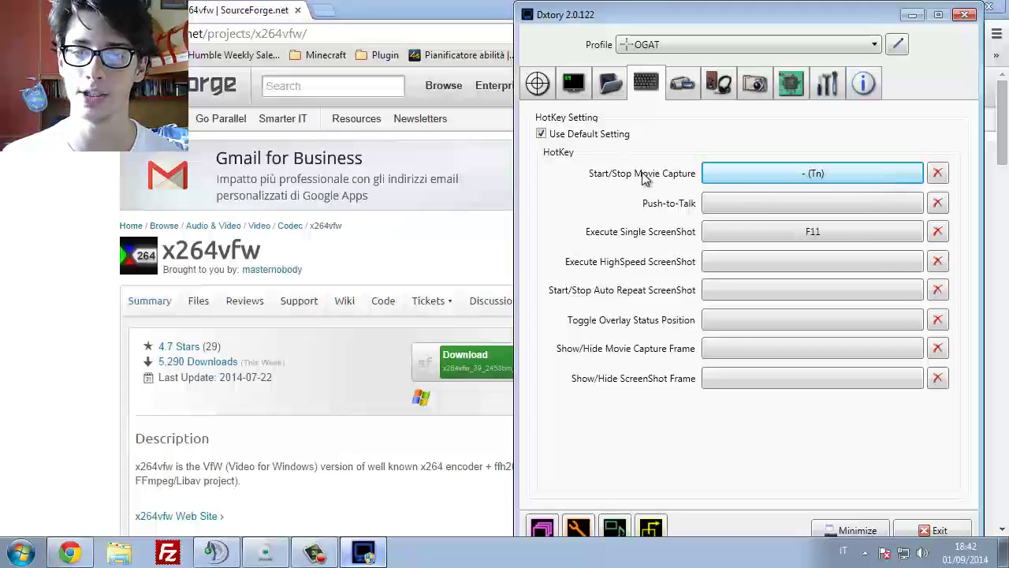
click(762, 203)
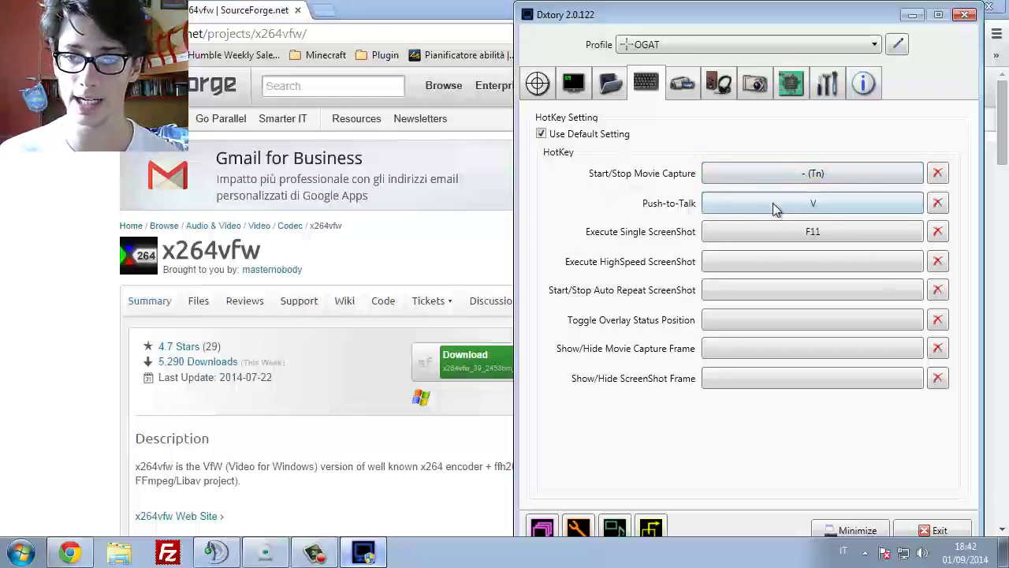
click(938, 202)
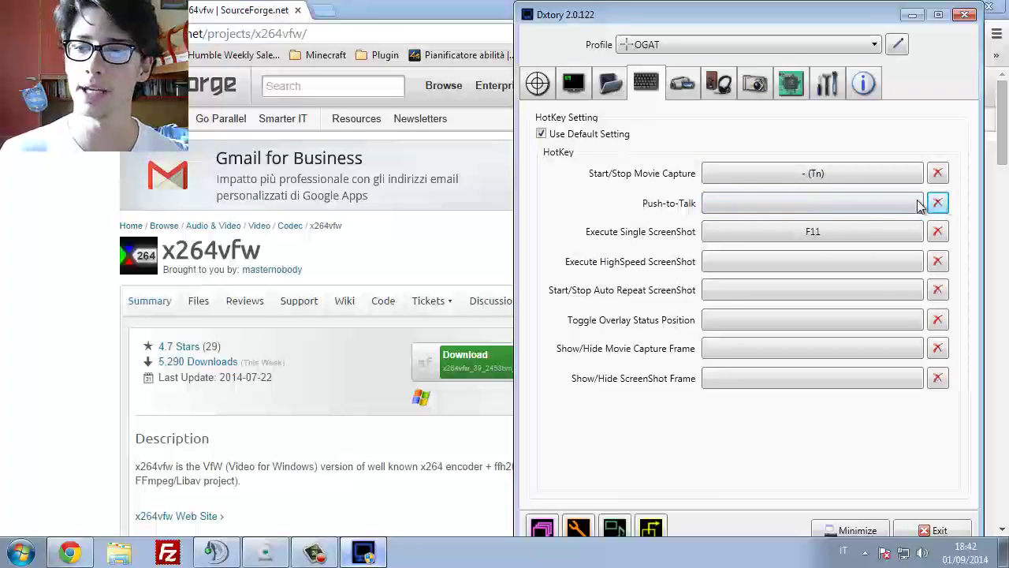